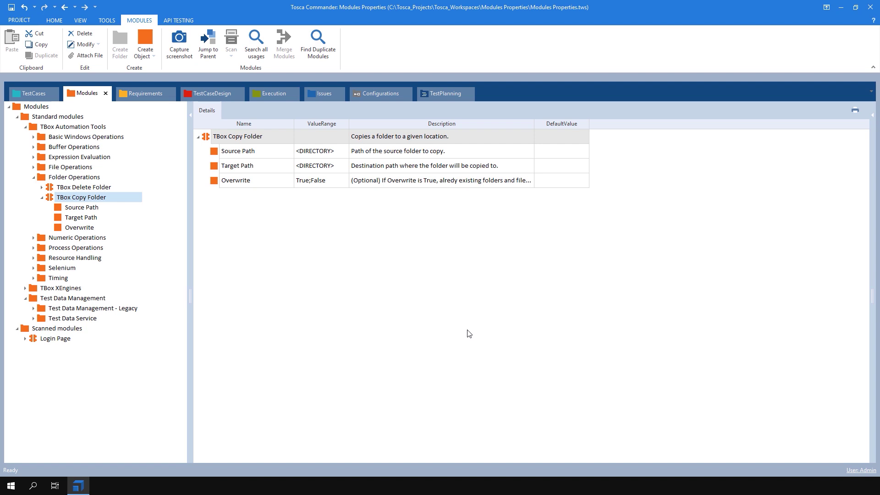
- Show the object properties and view the full NodePath of the Login Page module
left_click(873, 126)
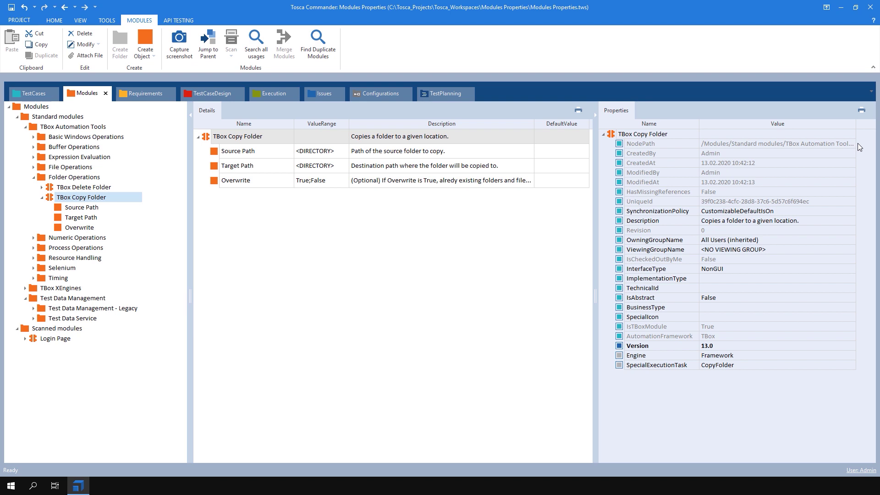
left_click(107, 340)
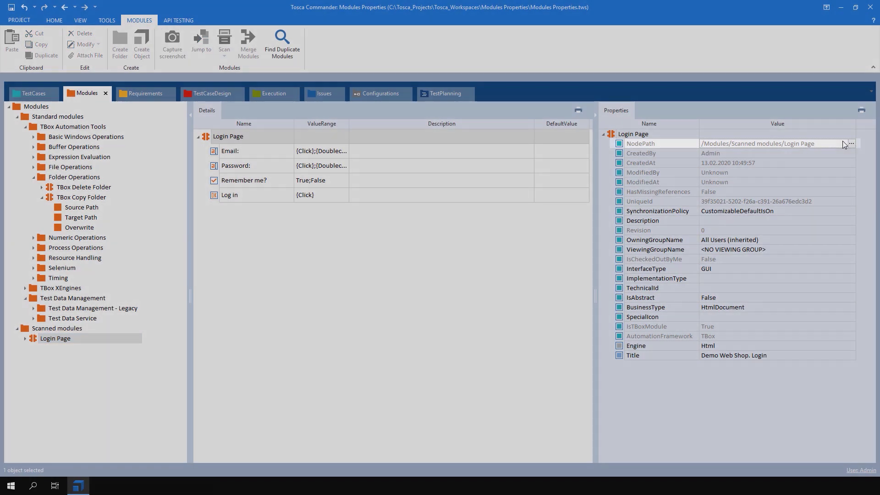
left_click(851, 144)
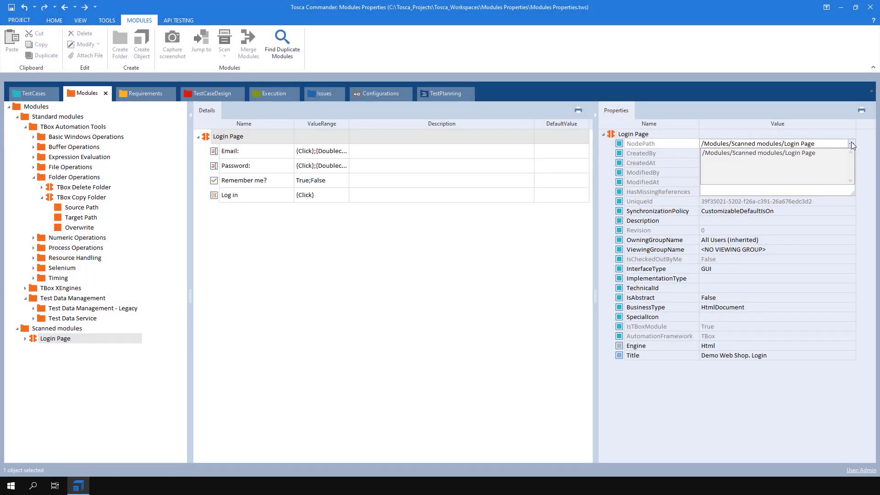
left_click(851, 143)
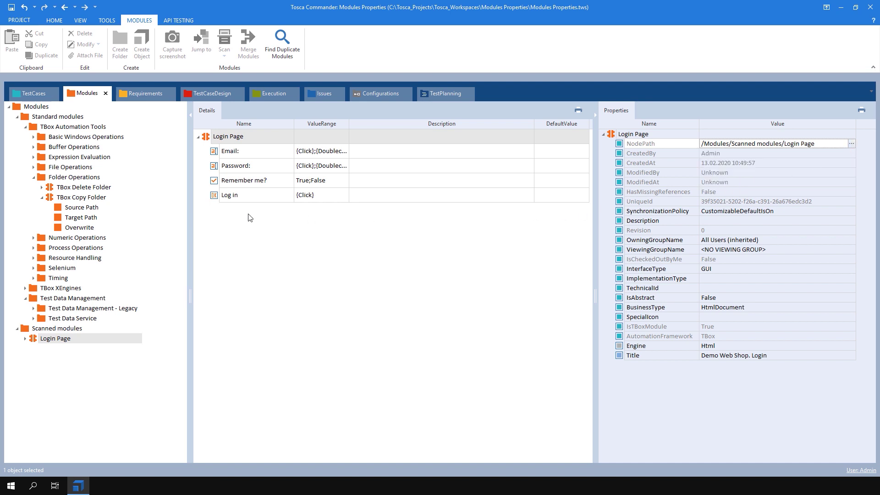
- View the full NodePath of the TBox Copy Folder module
left_click(123, 198)
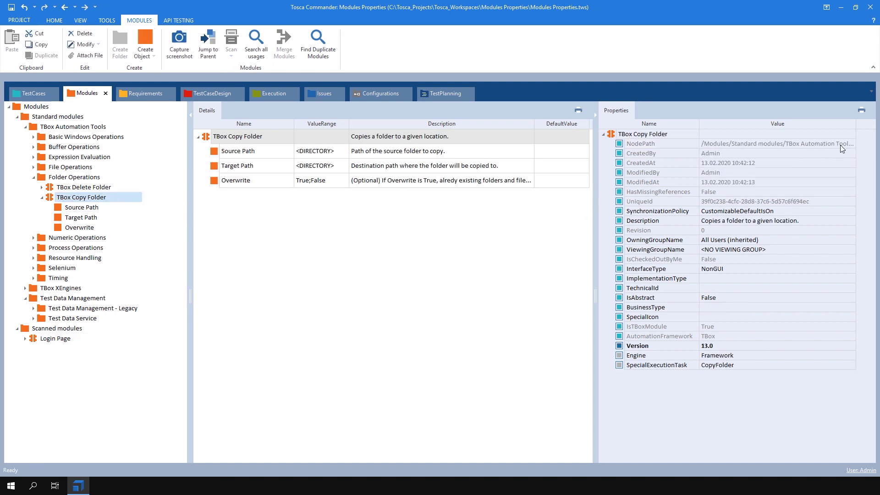
left_click(851, 143)
left_click(853, 143)
left_click(852, 143)
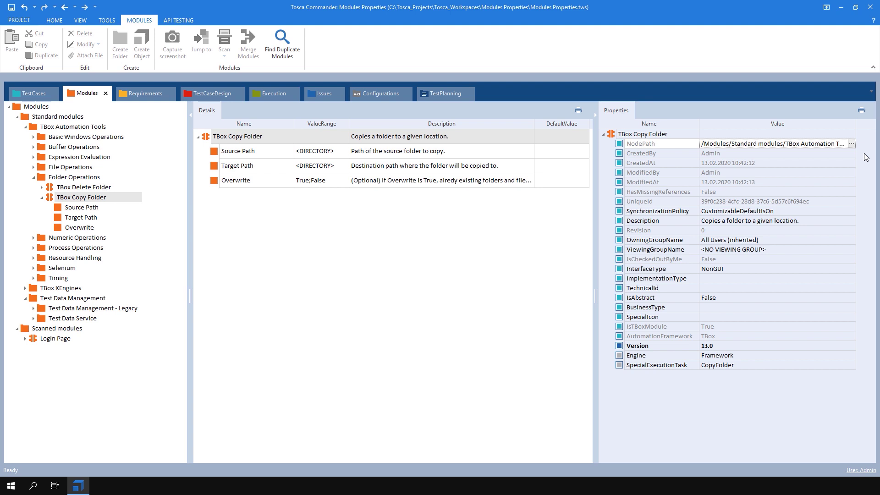
- Review the available SynchronizationPolicy options for the Login Page module without changing the selection
left_click(89, 344)
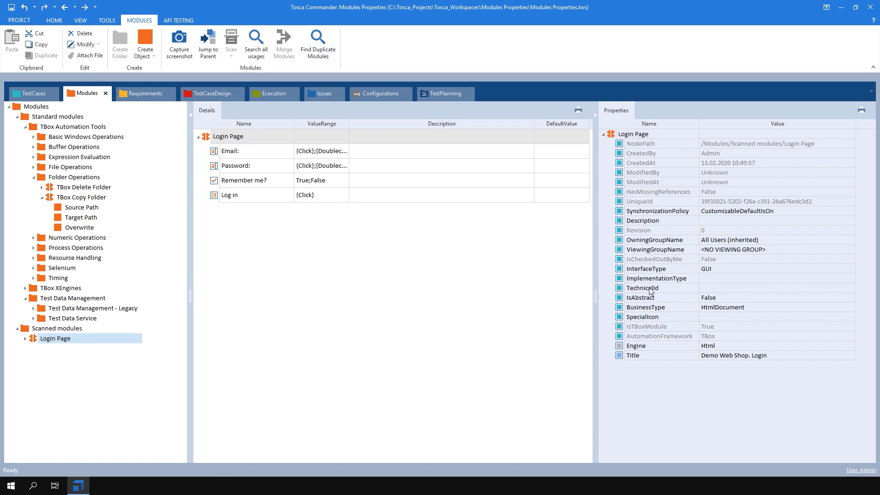
left_click(851, 212)
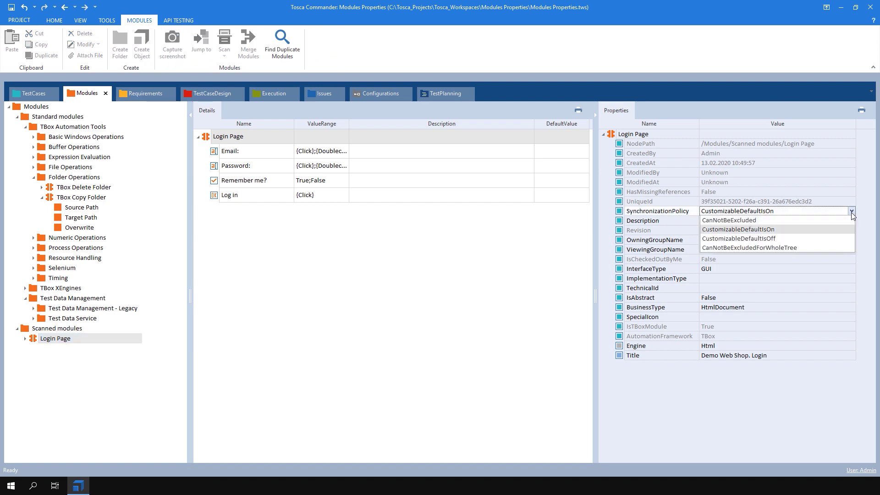
left_click(851, 213)
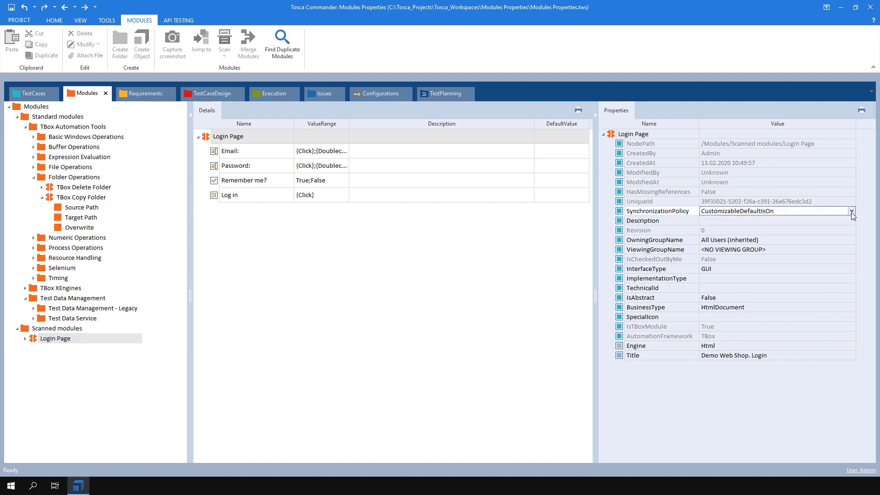
left_click(493, 300)
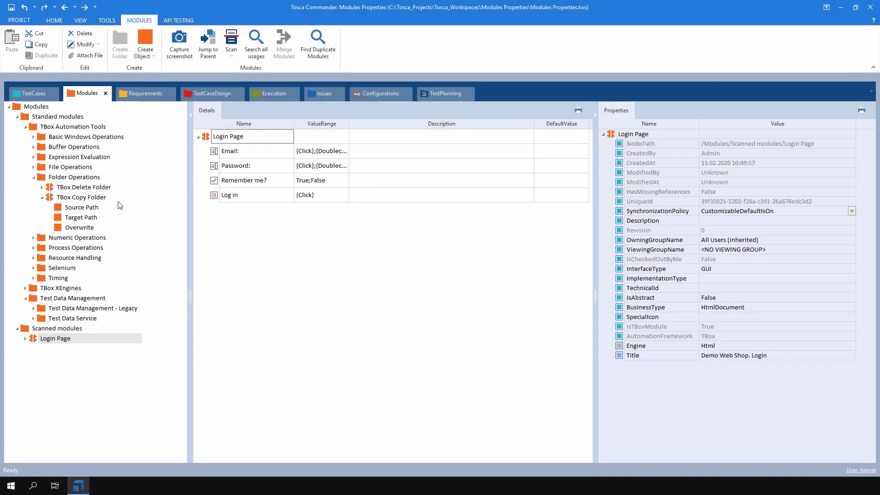
- Append "Test text" to the Description property of the TBox Copy Folder module
left_click(92, 198)
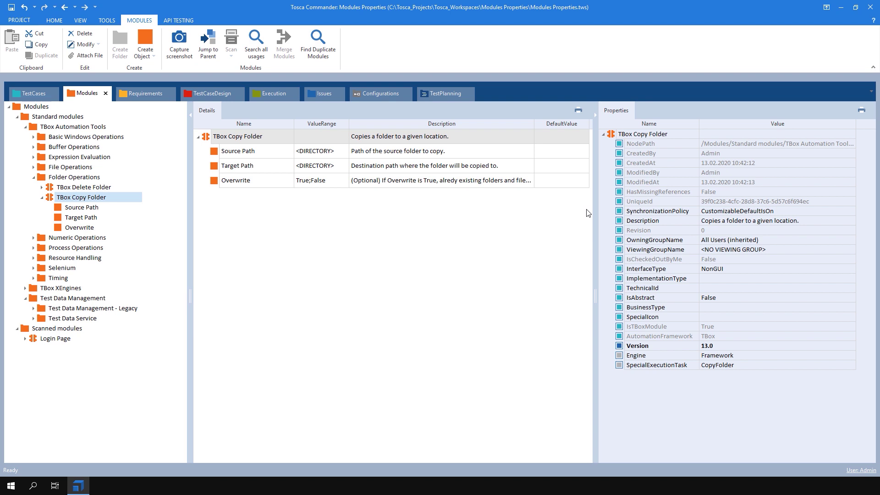
left_click(814, 221)
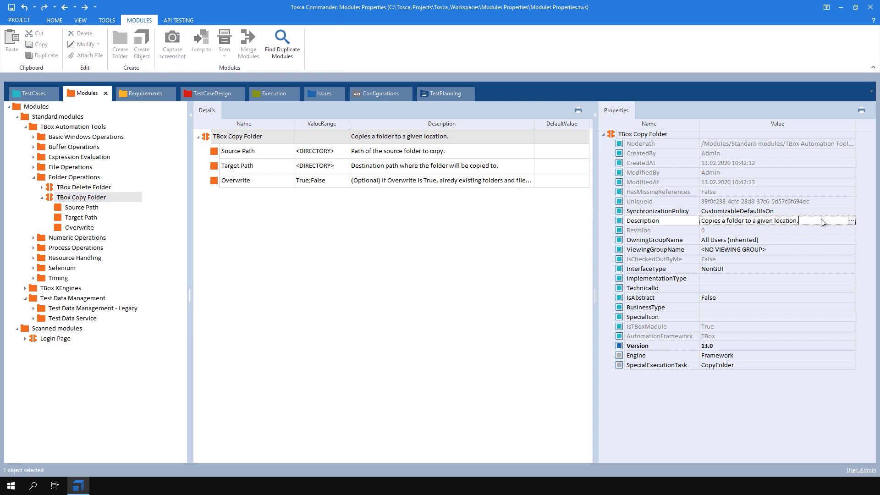
type("Test text")
key("Return")
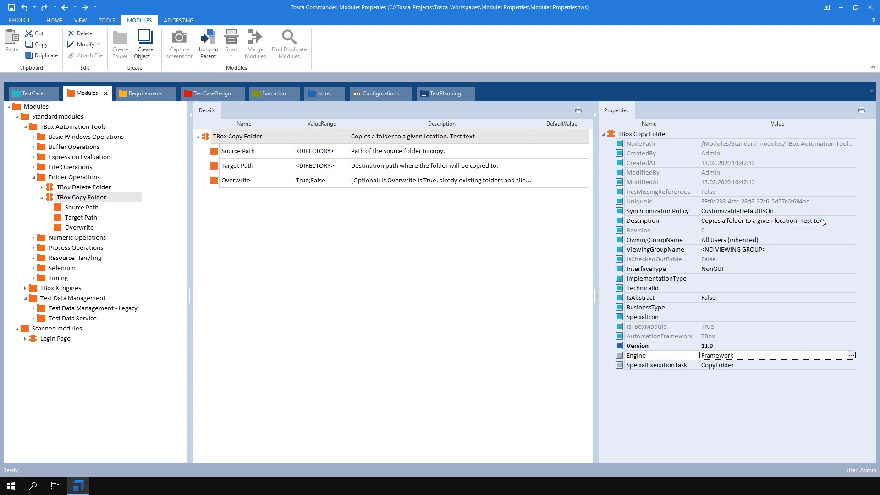
- Remove "Test text" from the end of the TBox Copy Folder module's Description
left_click(838, 222)
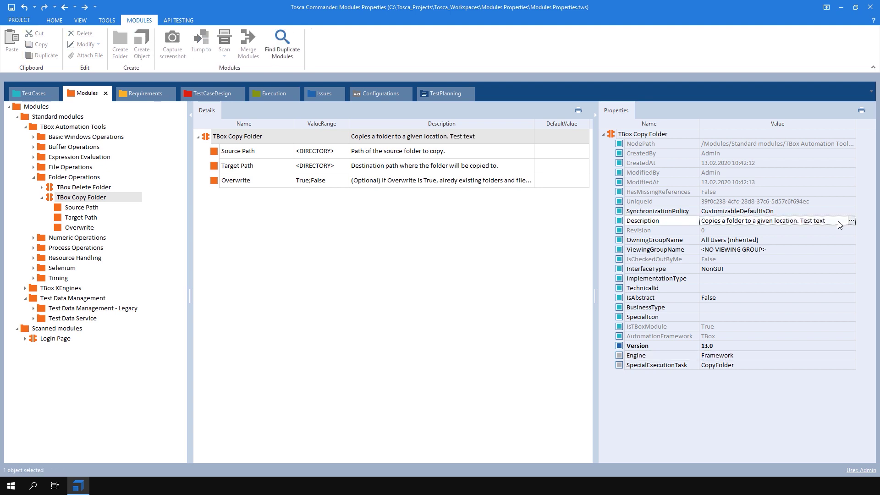
left_click_drag(799, 221, 841, 220)
key("BackSpace")
left_click(467, 295)
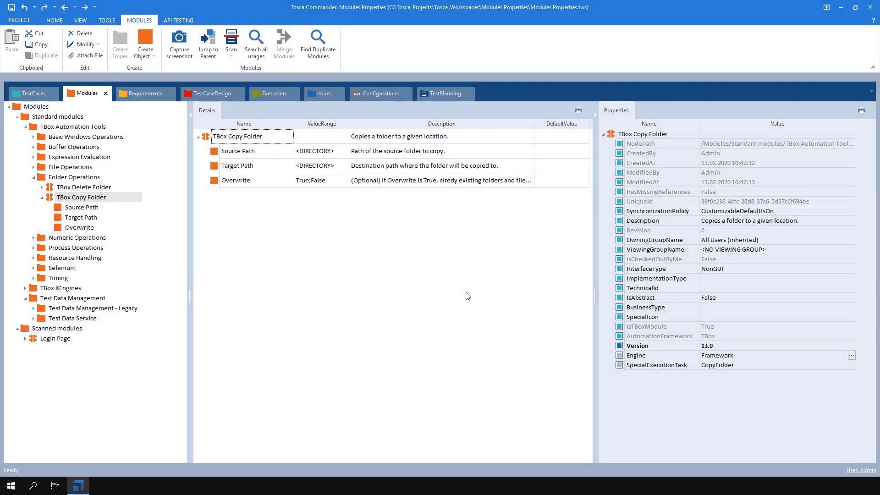
- Review the available OwningGroupName and ViewingGroupName options for the Login Page module, keeping both values as they are
left_click(118, 341)
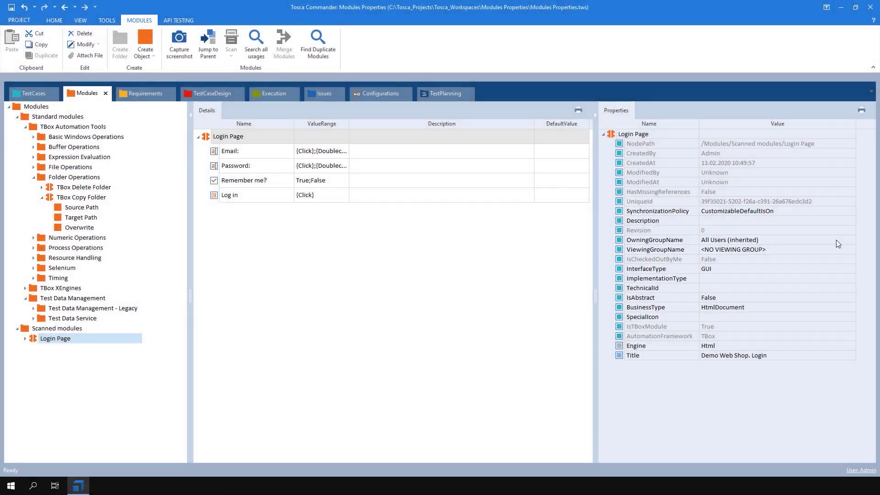
left_click(846, 241)
left_click(850, 241)
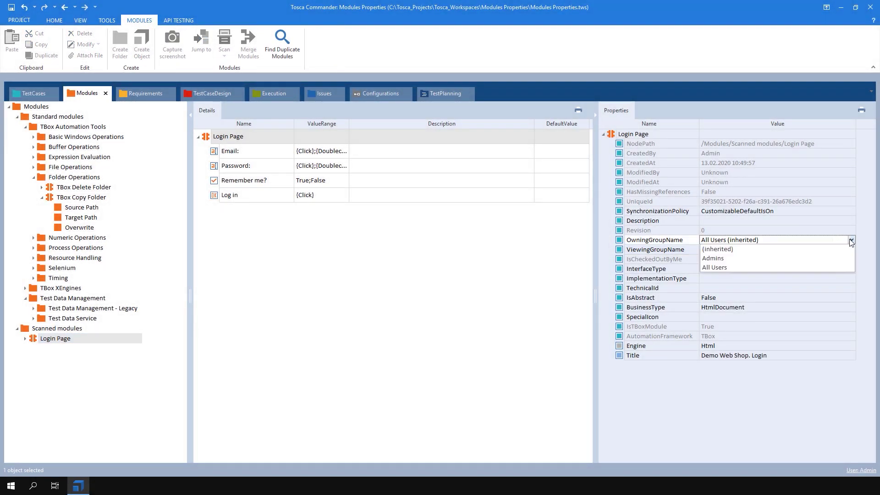
left_click(851, 241)
left_click(851, 250)
left_click(852, 251)
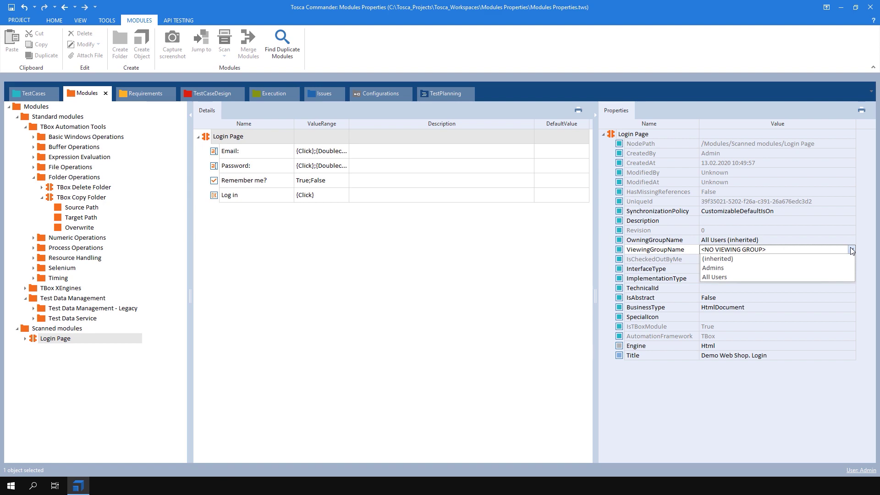
left_click(851, 250)
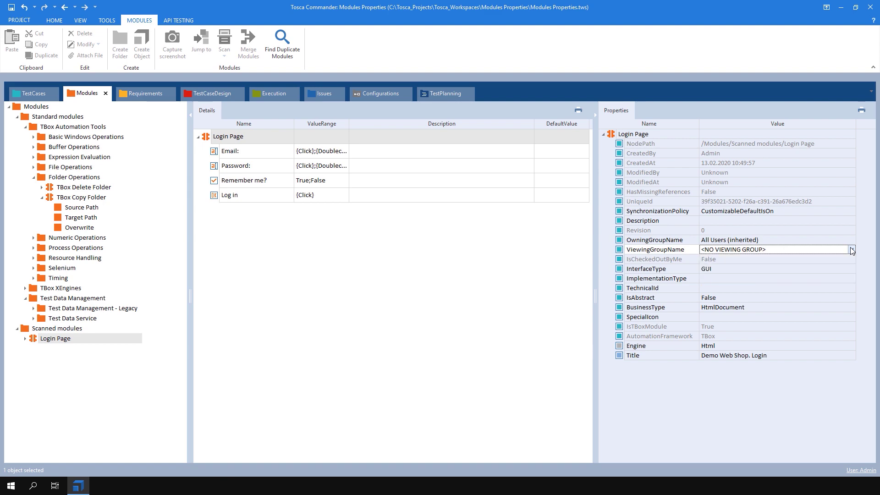
left_click(536, 274)
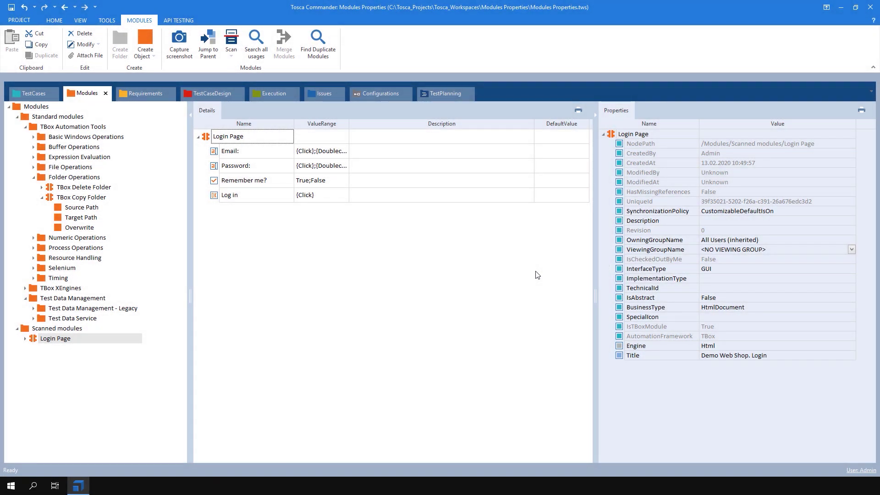
- Examine the properties of TBox Copy Folder, and view the full BusinessType value of the Login Page module
left_click(123, 202)
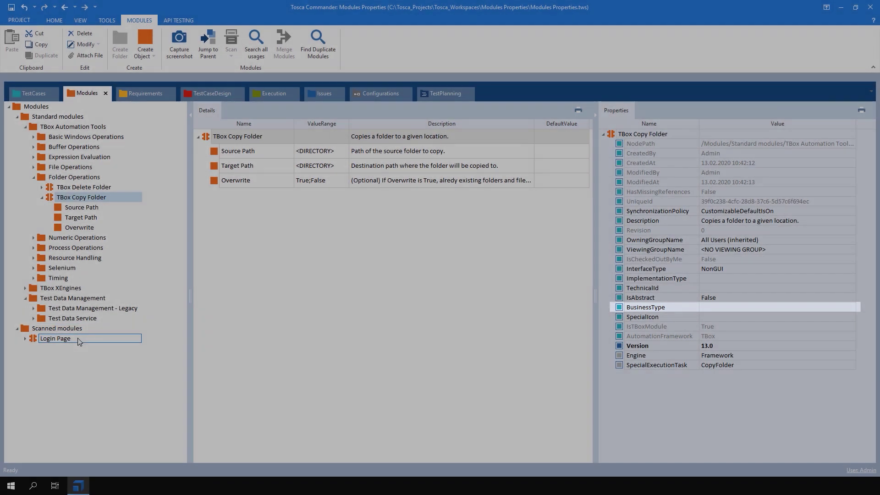
left_click(56, 339)
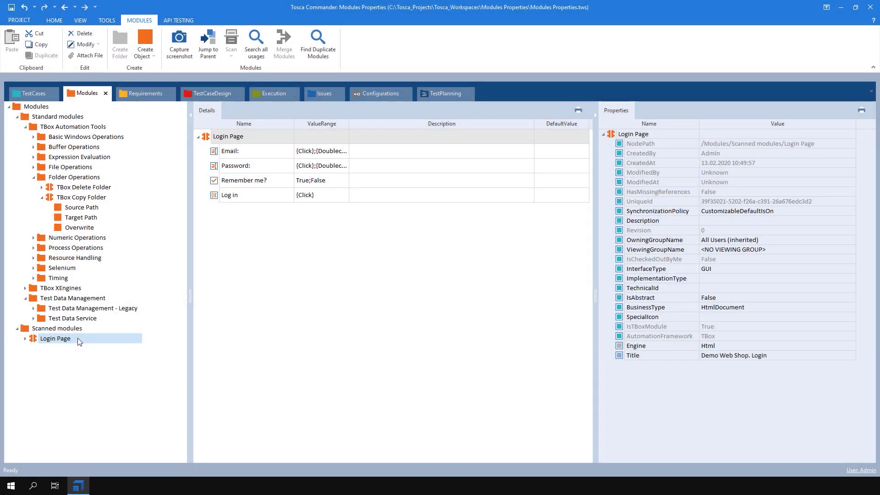
left_click(845, 308)
left_click(852, 307)
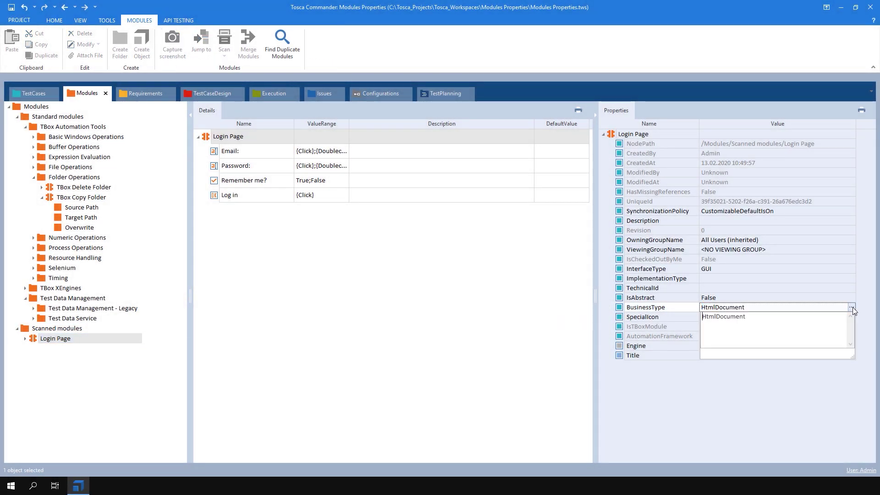
left_click(852, 307)
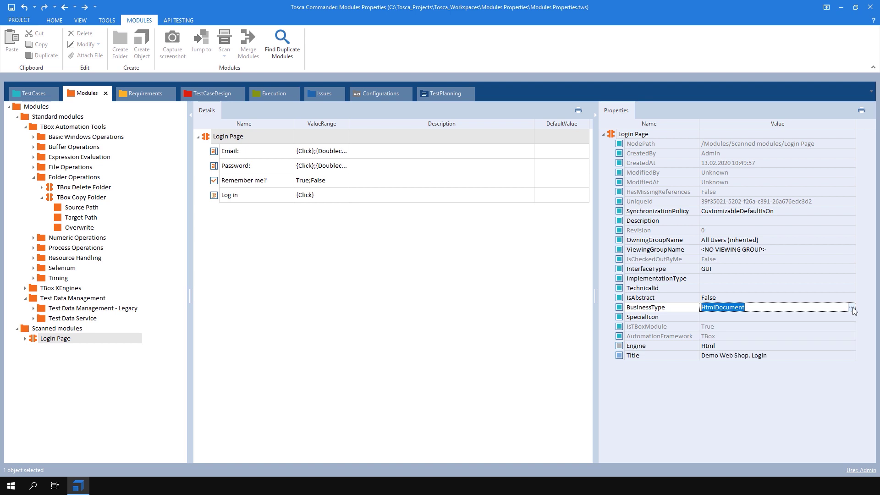
left_click(406, 314)
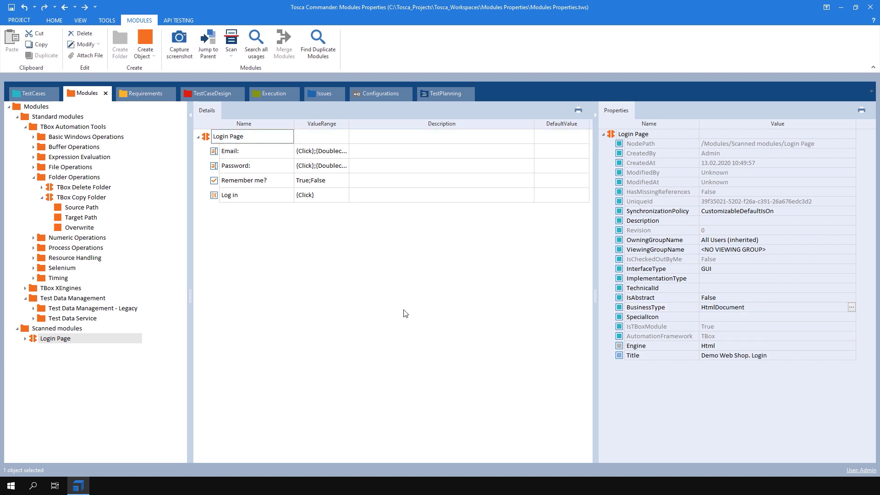
- Check the BusinessType of the Login Page attributes Email, Password, Remember me? and Log in, then return to the module itself
left_click(217, 154)
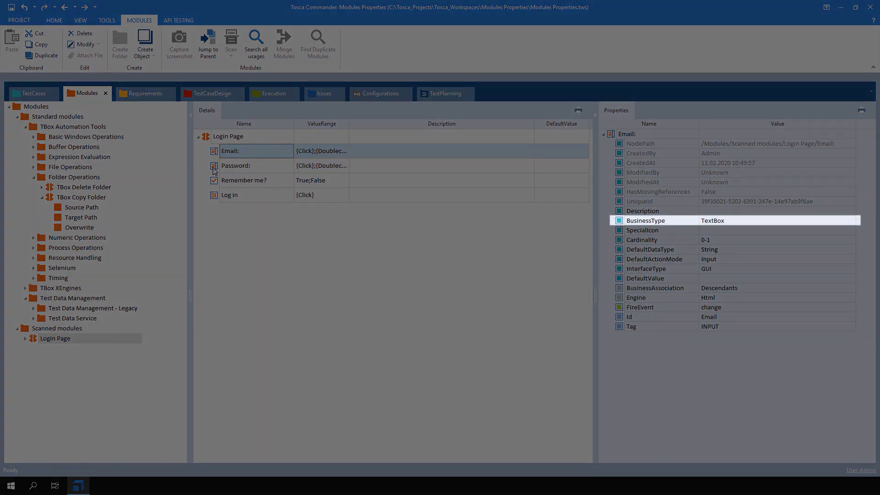
left_click(214, 170)
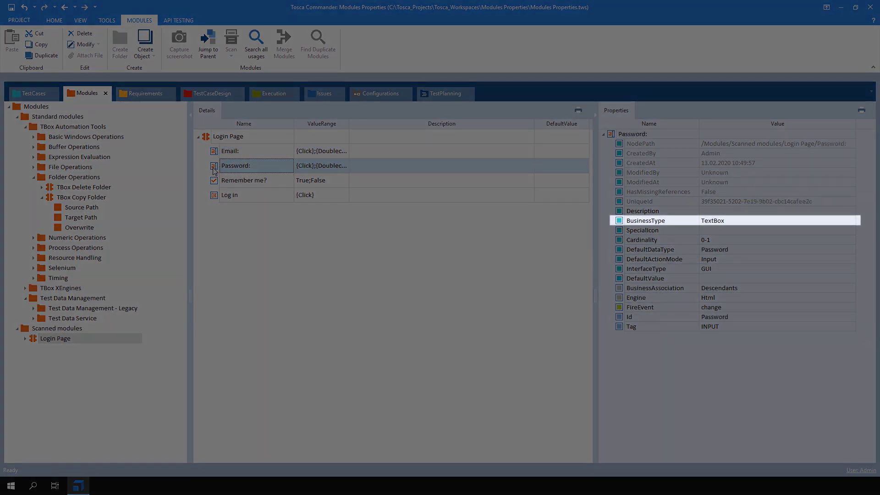
left_click(214, 183)
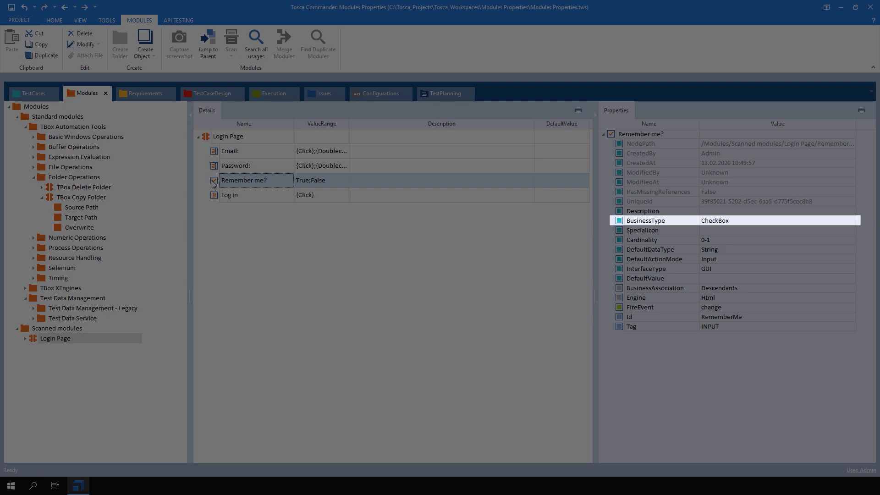
left_click(213, 196)
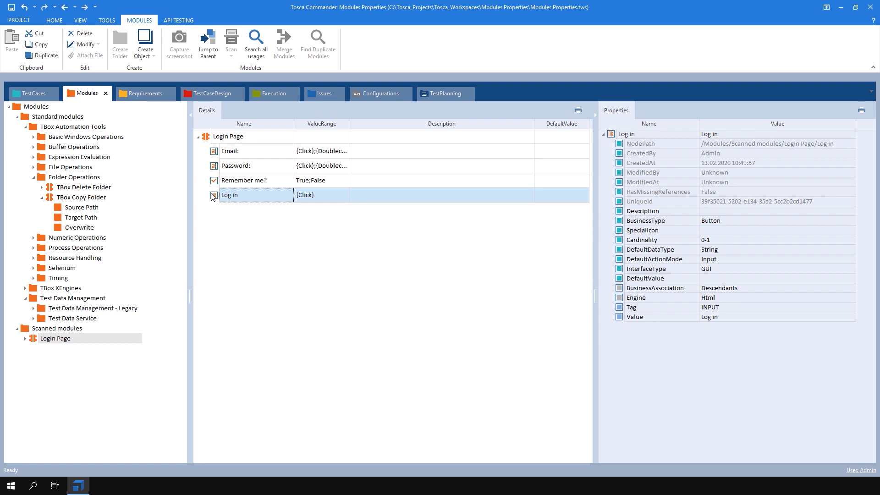
left_click(208, 137)
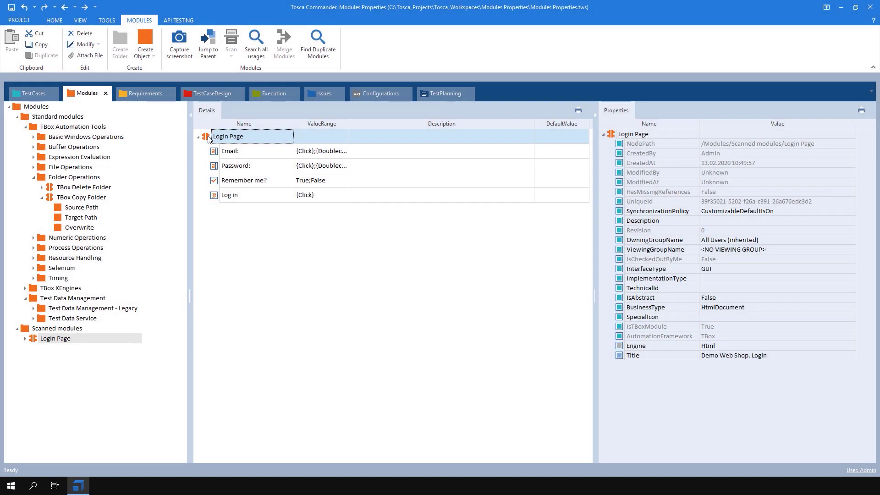
- Compare the properties of the Email, Source Path, Remember me? and Log in attributes, including DefaultDataType and DefaultActionMode
left_click(214, 154)
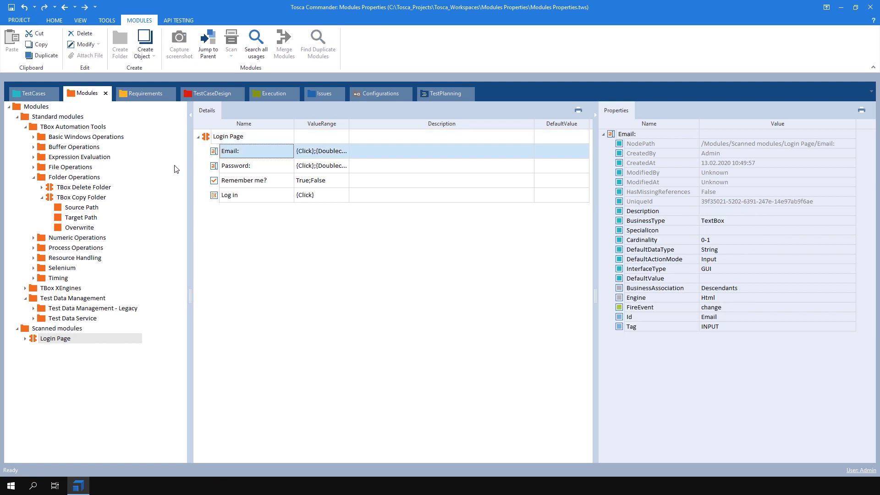
left_click(62, 209)
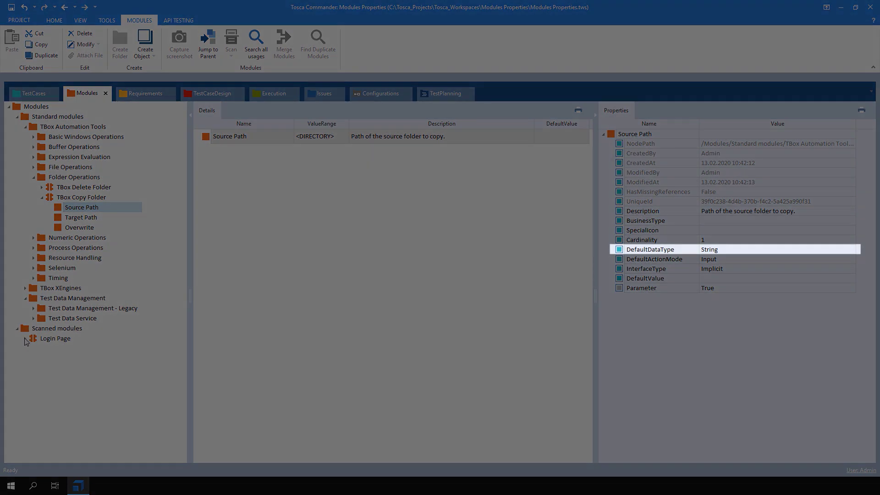
left_click(25, 339)
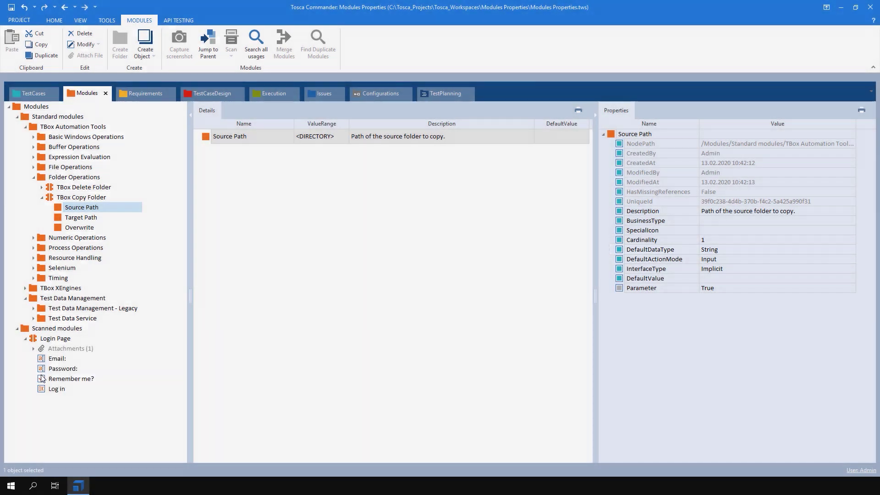
left_click(42, 379)
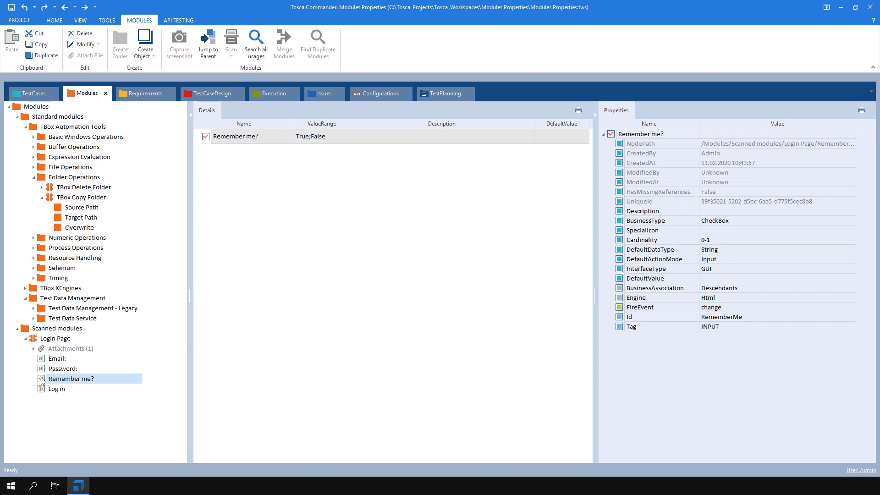
left_click(42, 389)
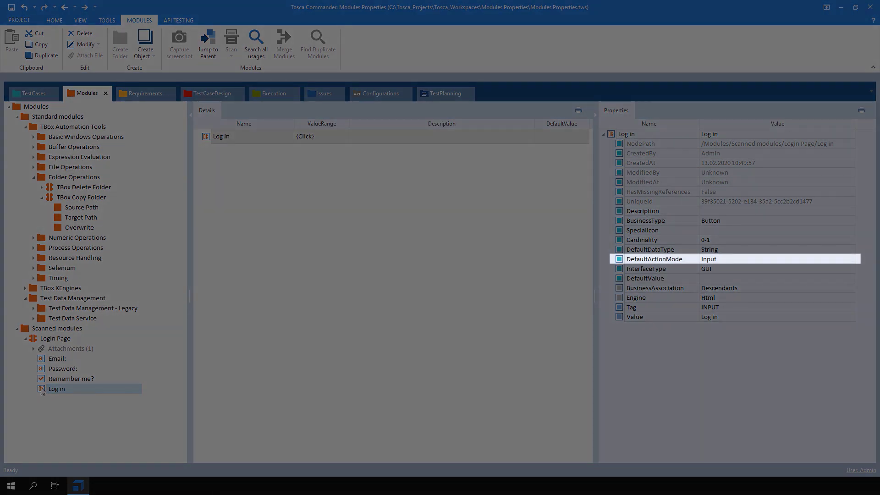
- Review the available DefaultActionMode options for the Remember me? attribute without changing the selection
left_click(41, 379)
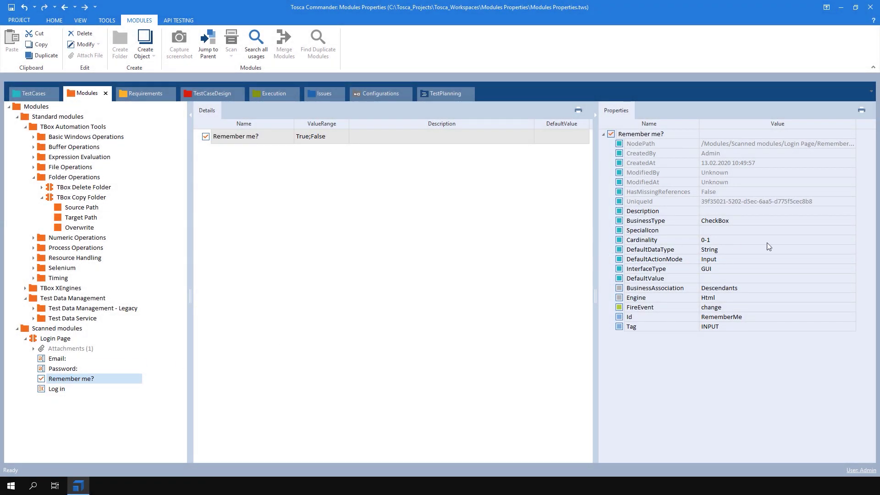
left_click(850, 259)
left_click(852, 260)
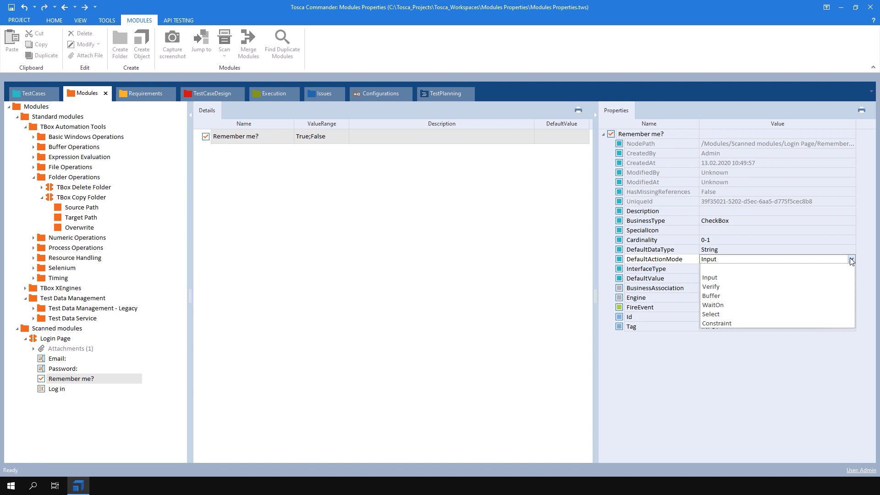
left_click(852, 260)
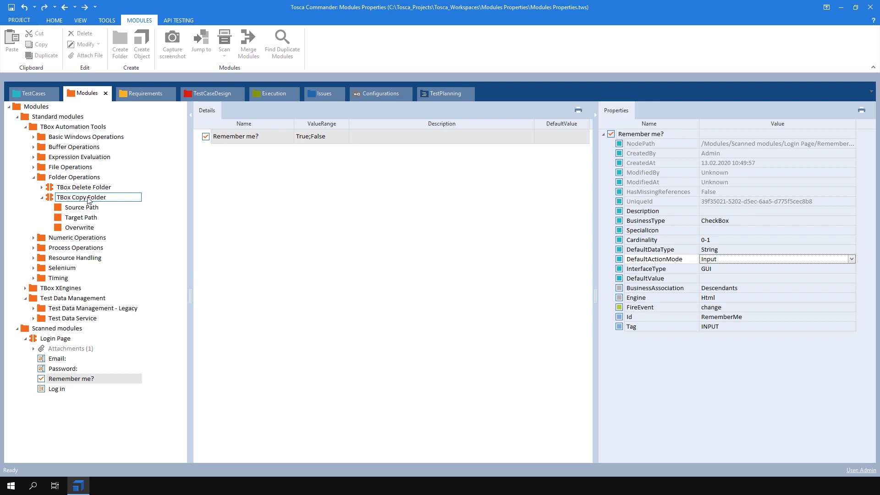
- Review the parameter types that can be created for the TBox Copy Folder module, without adding one
left_click(89, 200)
right_click(611, 135)
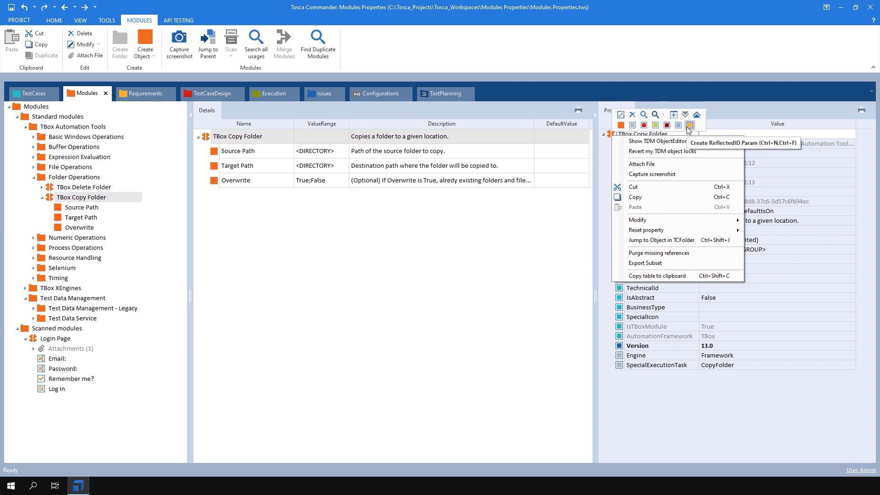
left_click(461, 288)
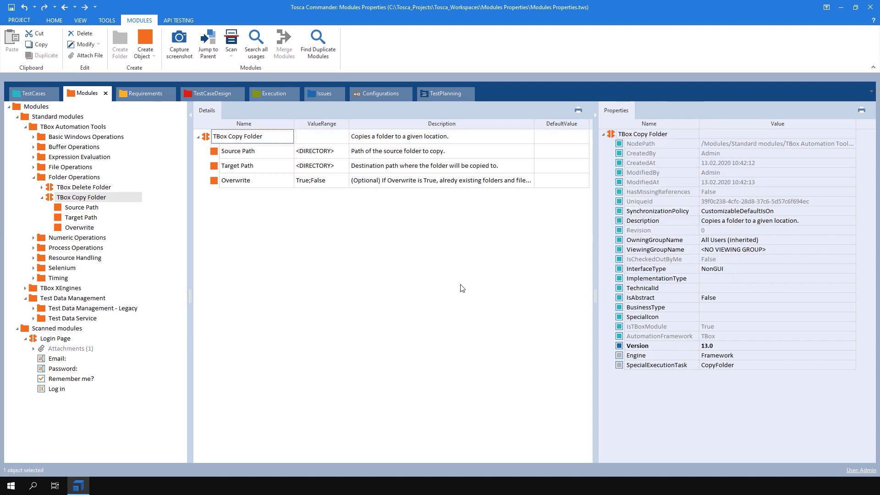